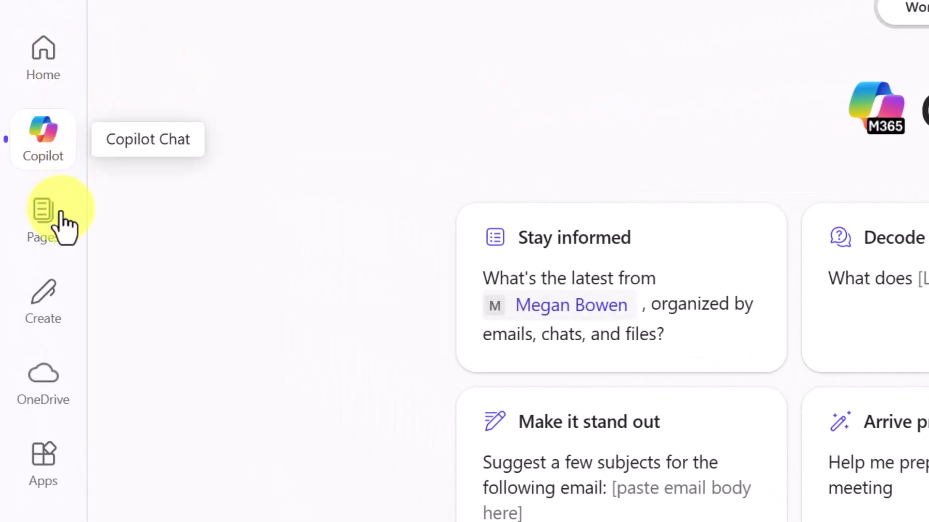
# Step: Ask Copilot 'What are the 10 helpful ways to use Copilot?' and get its numbered answer
pyautogui.click(51, 160)
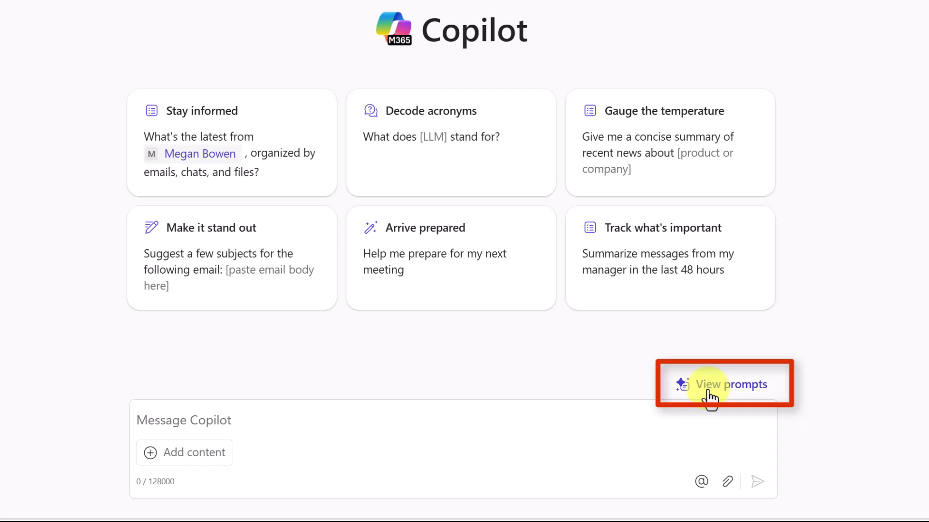
pyautogui.click(203, 424)
pyautogui.write('What are the 10 helpful ways to use Copilot?')
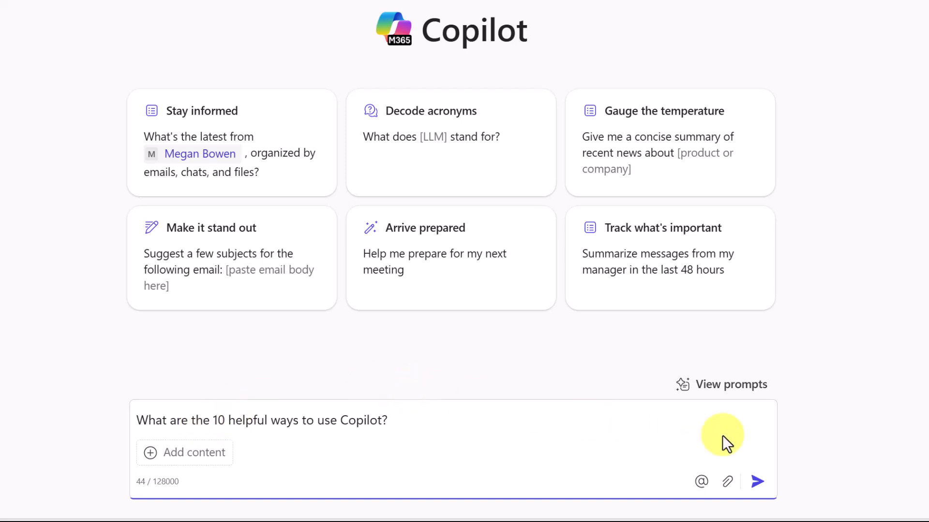
pyautogui.click(757, 482)
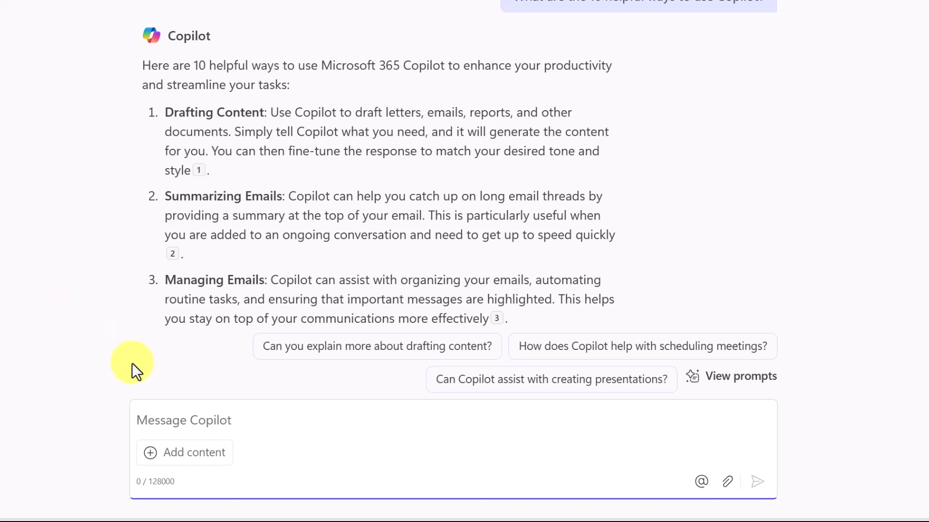
# Step: Ask 'What are the top ways to automate the processing of emails in Outlook?' and review the five methods
pyautogui.write('What are the top ways to automate the processing of emails in Outlook?')
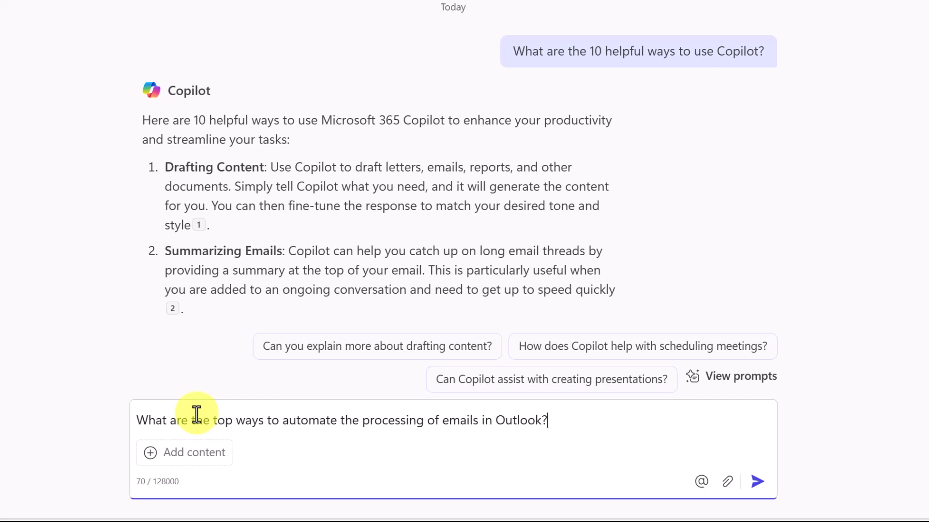
pyautogui.press('Return')
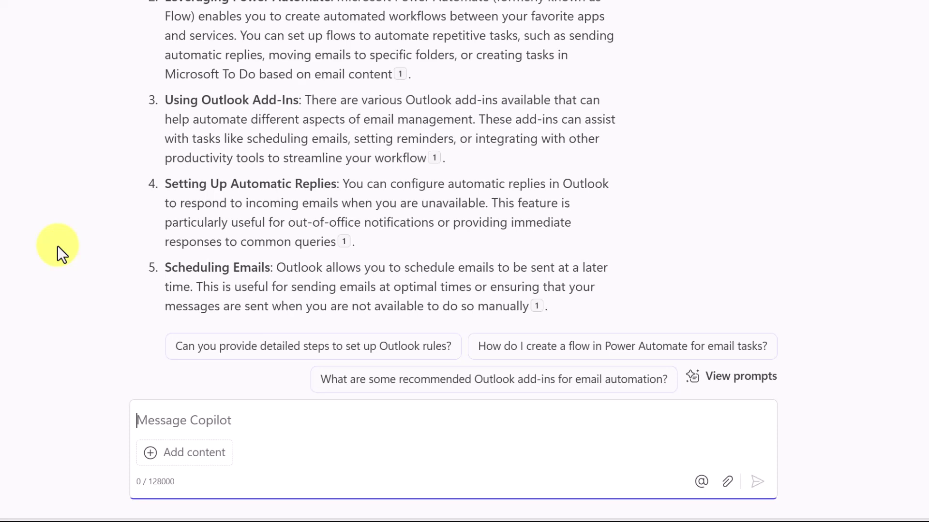
pyautogui.scroll(2, 58, 245)
pyautogui.scroll(-2, 57, 245)
pyautogui.scroll(-2, 57, 245)
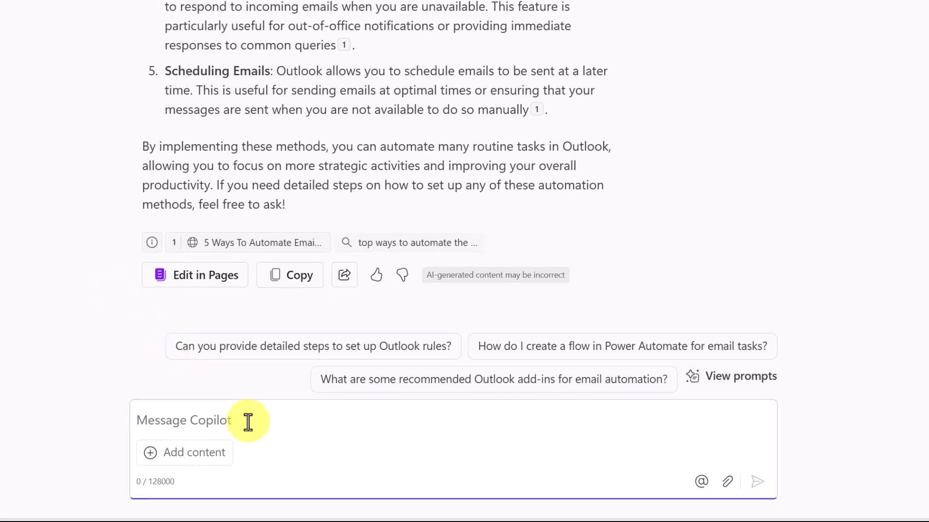
# Step: Request funny Out of Office replies for a March vacation and review the Outlook setup steps
pyautogui.write('Wr')
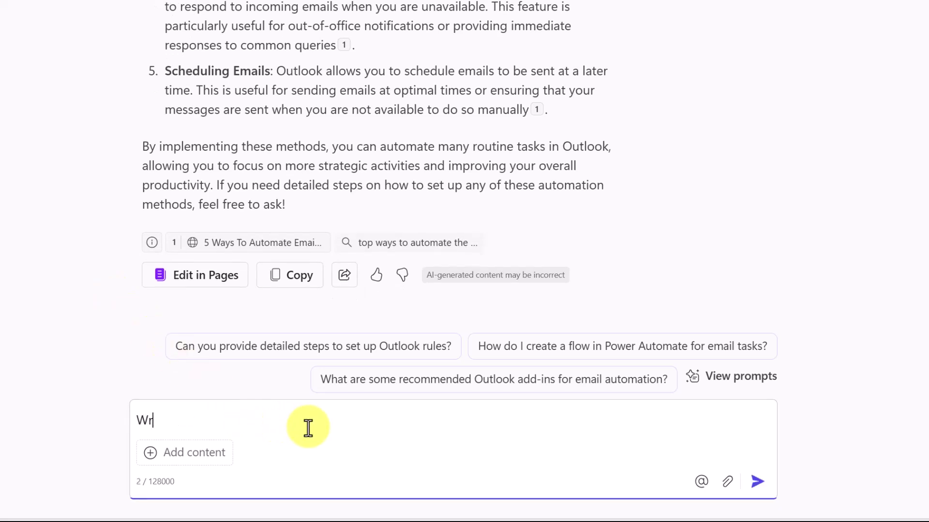
pyautogui.write("ite some funny Out of Office email responses to use while I'm on vacation from March 1 to March 9. Also, include steps for how to set this up in Outlook.")
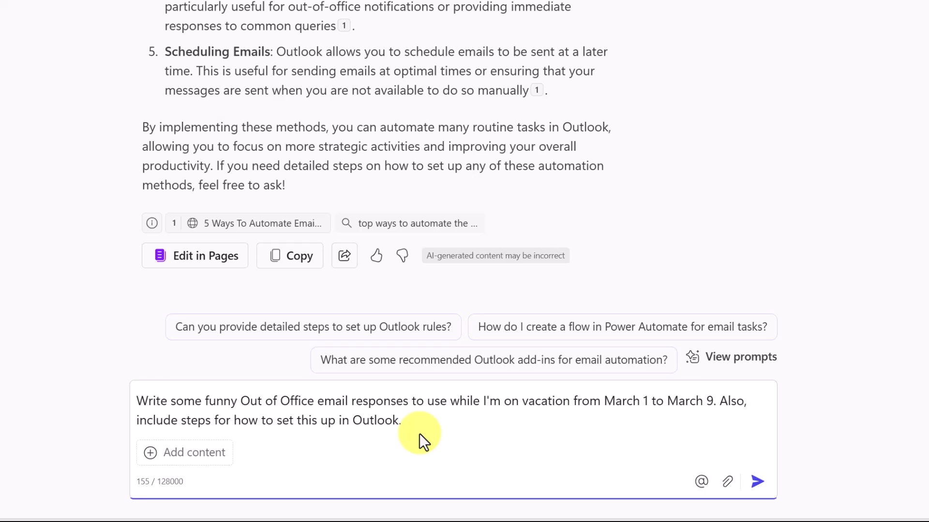
pyautogui.press('Return')
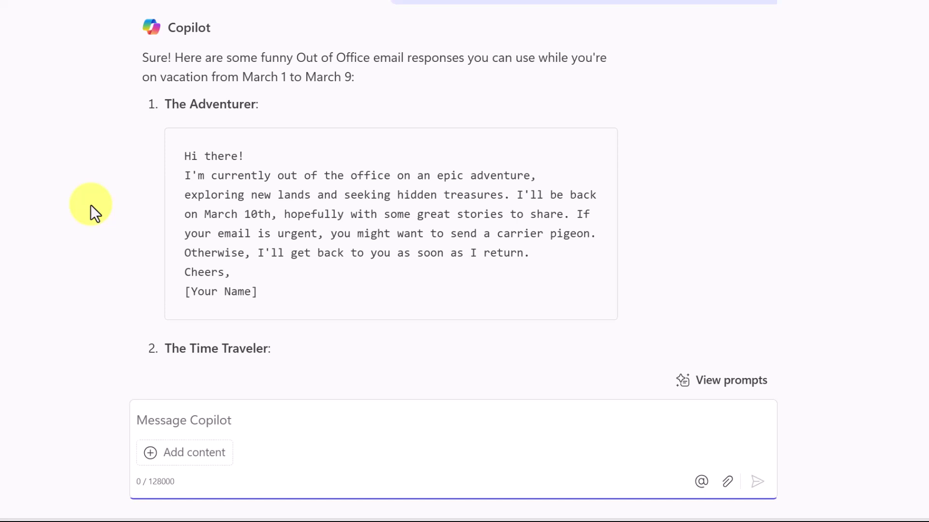
pyautogui.scroll(-3, 85, 187)
pyautogui.scroll(-3, 85, 186)
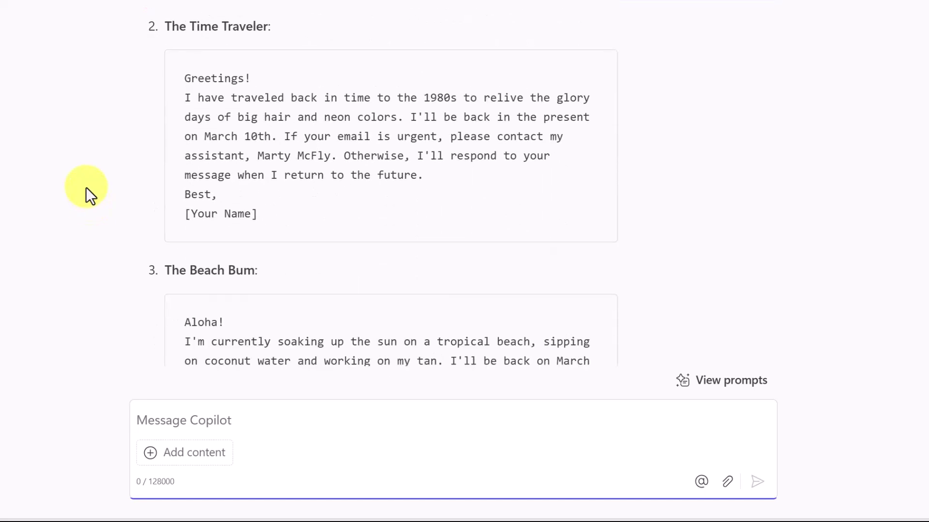
pyautogui.scroll(-3, 86, 187)
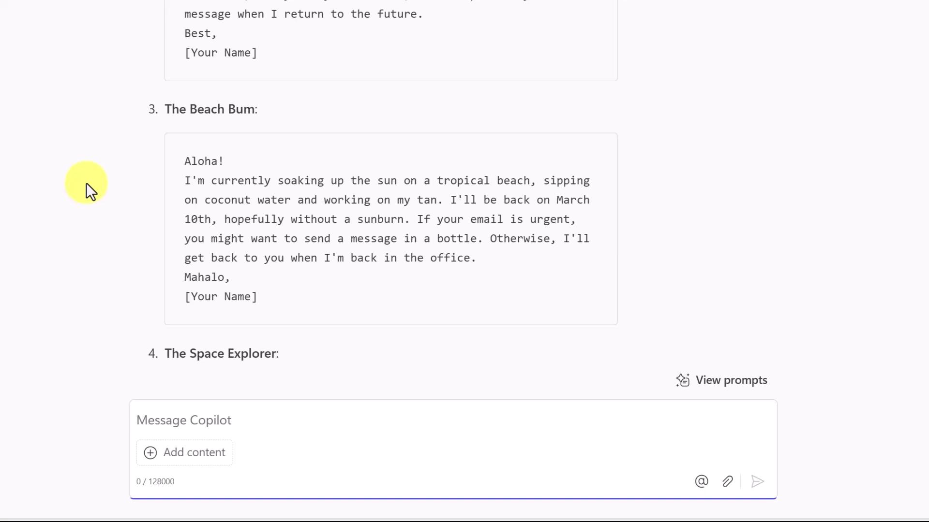
pyautogui.scroll(-9, 86, 183)
pyautogui.scroll(-5, 86, 179)
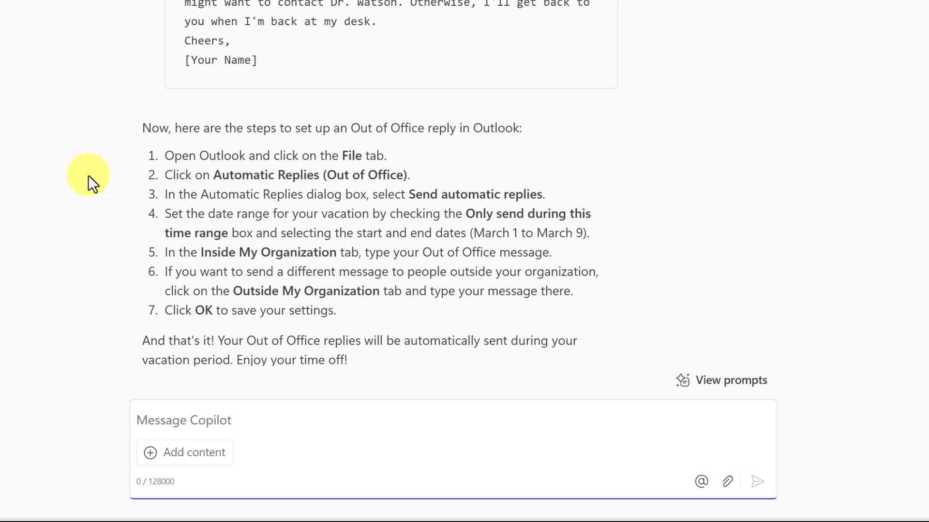
# Step: Request a document on the world history of chocolate with fun facts, then read the reply
pyautogui.write('Please')
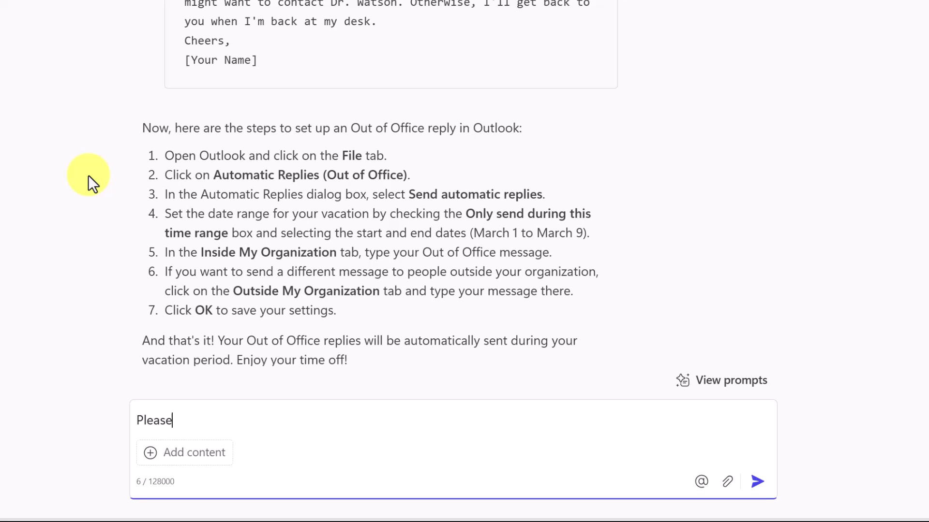
pyautogui.write('help me create a document on the history of chocolate in the world. And add fun facts about chocolate.')
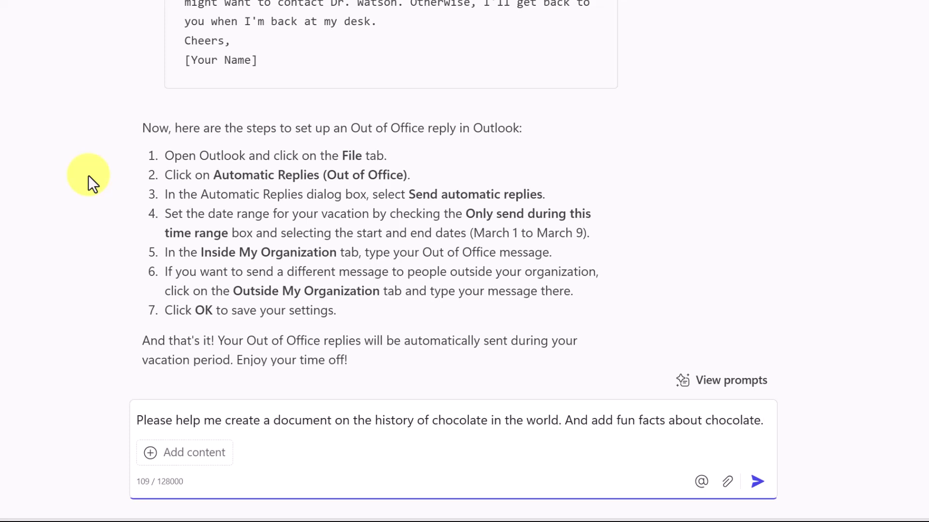
pyautogui.press('Return')
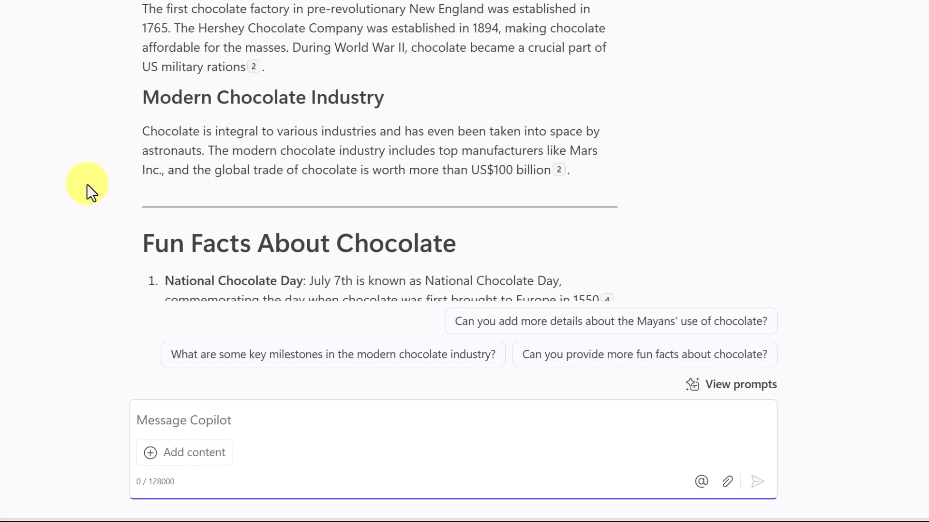
pyautogui.scroll(6, 87, 186)
pyautogui.scroll(8, 88, 192)
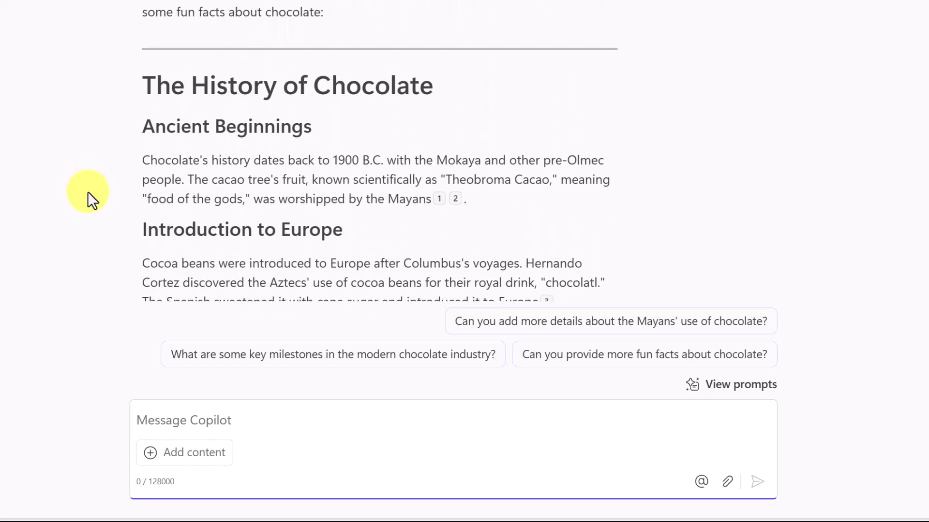
pyautogui.scroll(-4, 88, 191)
pyautogui.scroll(-3, 86, 190)
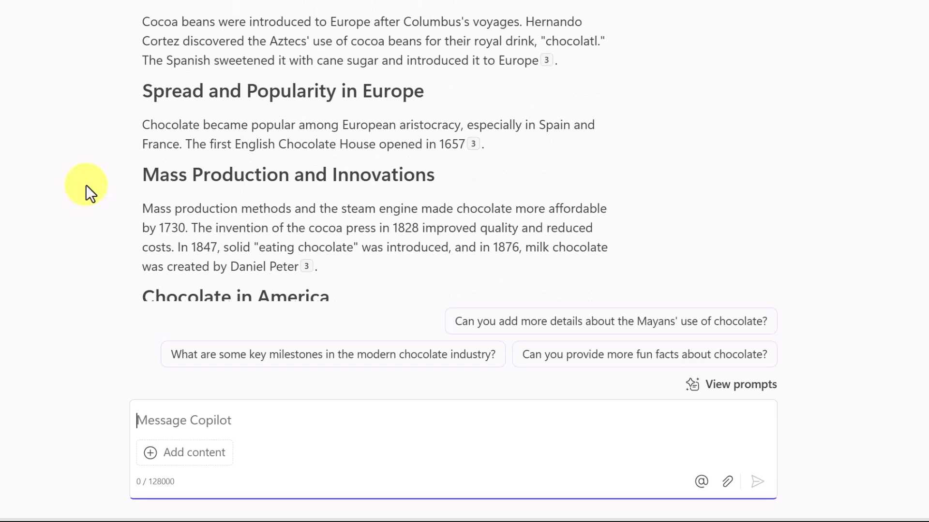
pyautogui.scroll(-3, 86, 185)
pyautogui.scroll(-3, 86, 181)
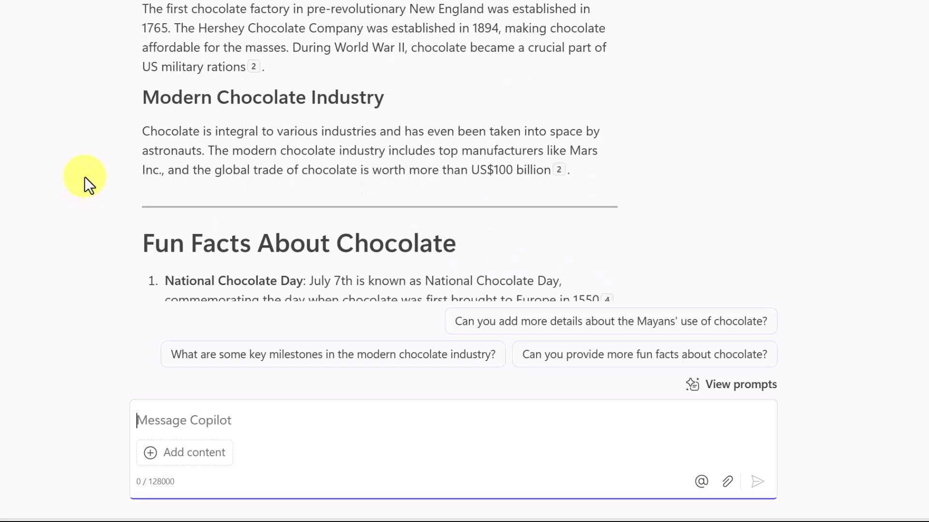
pyautogui.scroll(-2, 85, 176)
pyautogui.scroll(-2, 83, 175)
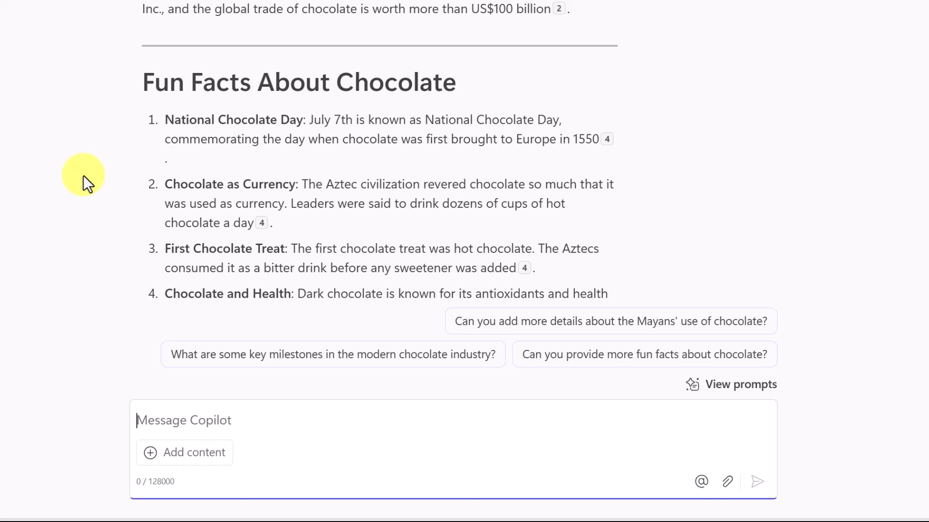
pyautogui.scroll(-3, 83, 175)
pyautogui.scroll(2, 82, 173)
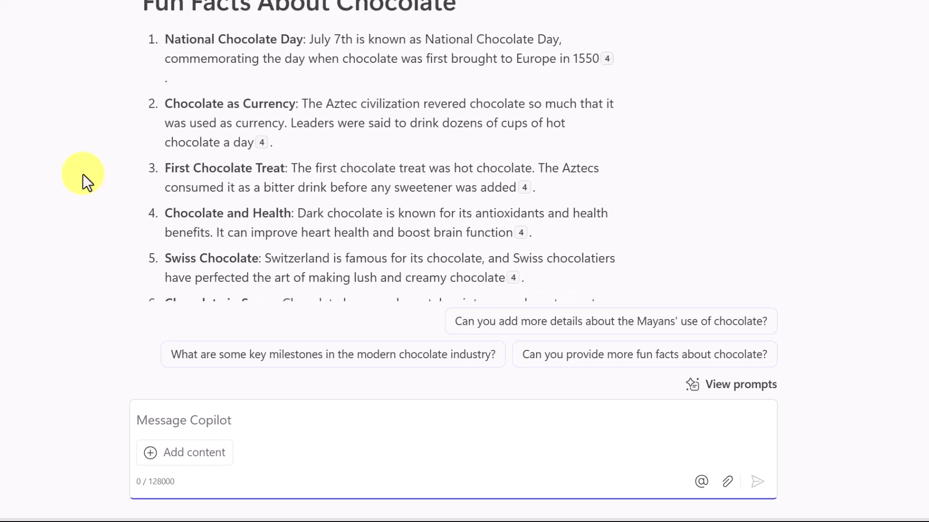
pyautogui.scroll(-5, 74, 170)
pyautogui.scroll(-2, 74, 170)
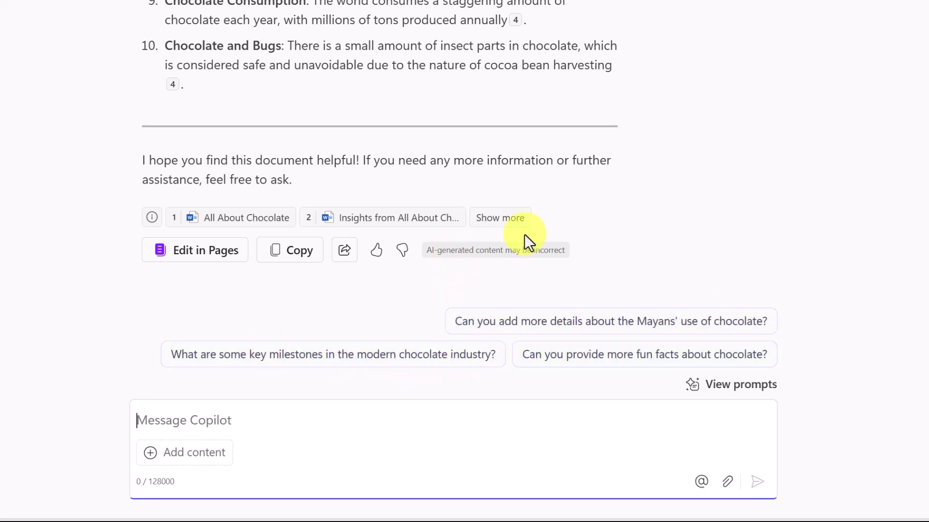
# Step: Expand the reply's four sources and load the 'Can you provide more fun facts about chocolate?' suggestion
pyautogui.click(480, 230)
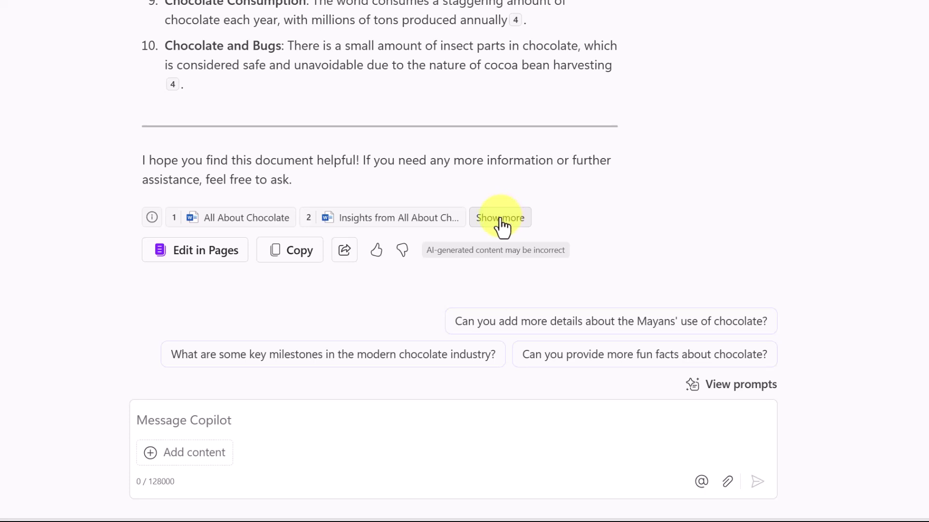
pyautogui.click(501, 222)
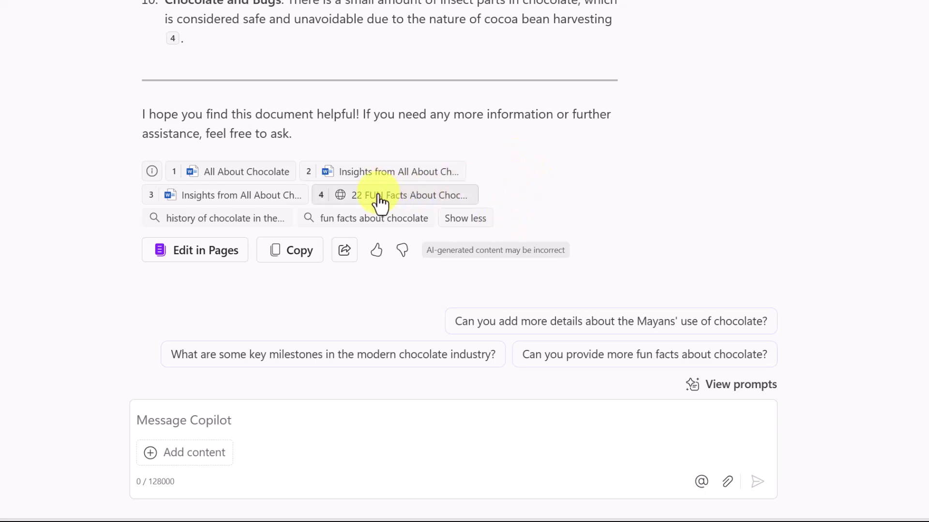
pyautogui.moveTo(380, 201)
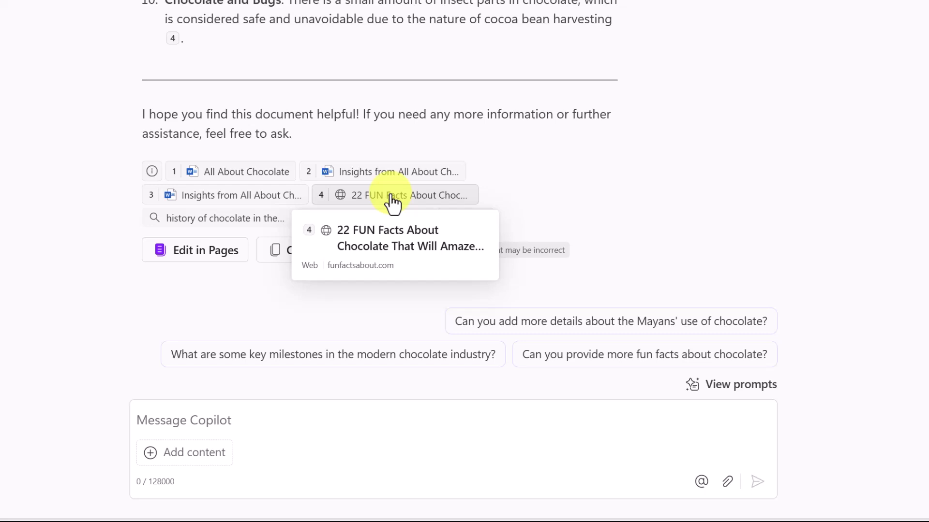
pyautogui.click(598, 358)
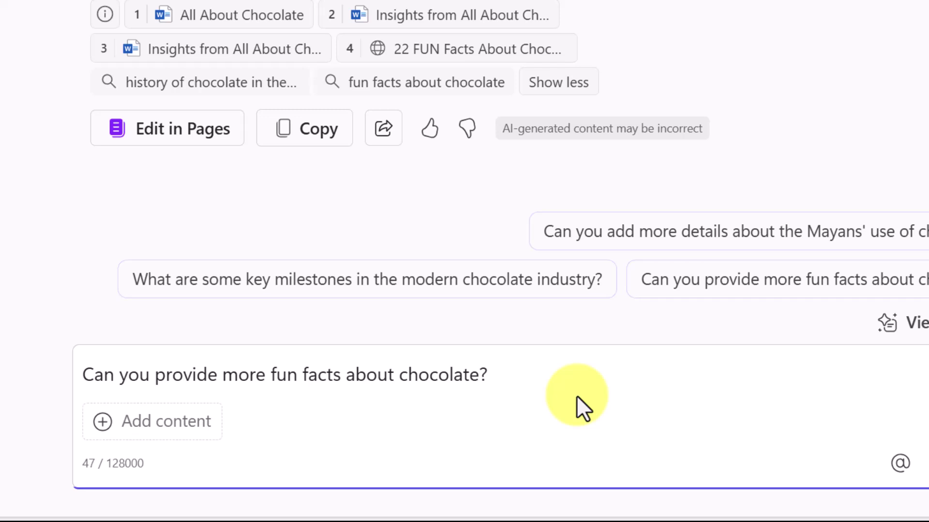
# Step: Add a request for a US chocolate consumption section, send it, and expand all five sources
pyautogui.write('Plus create a section on chocolate consumption in the United States.')
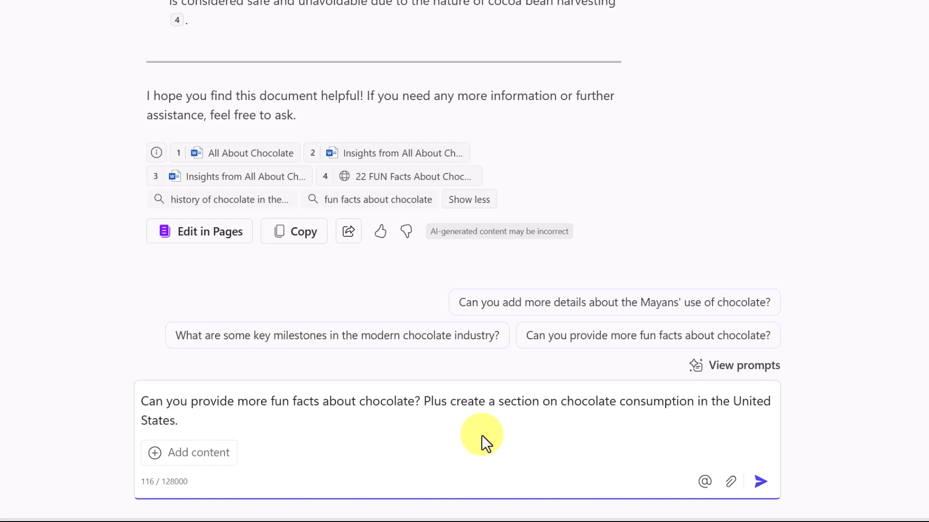
pyautogui.press('Return')
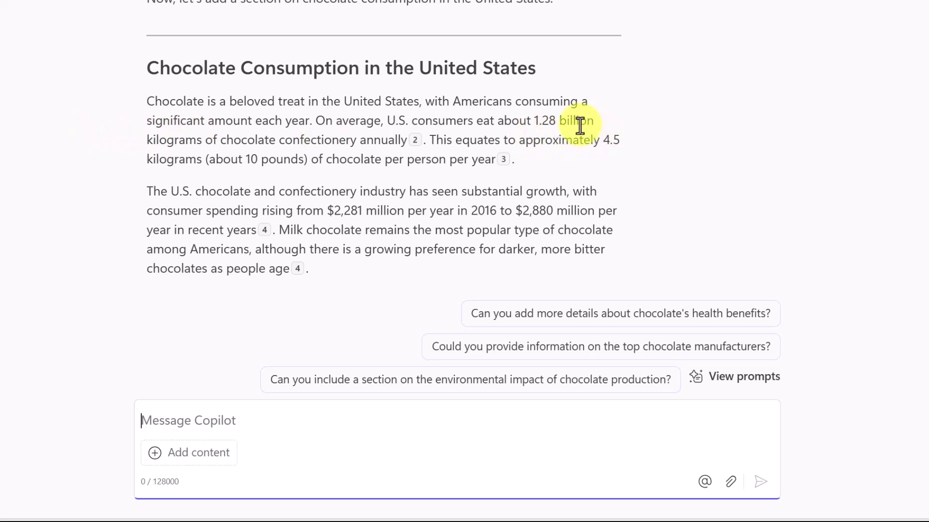
pyautogui.scroll(-2, 561, 196)
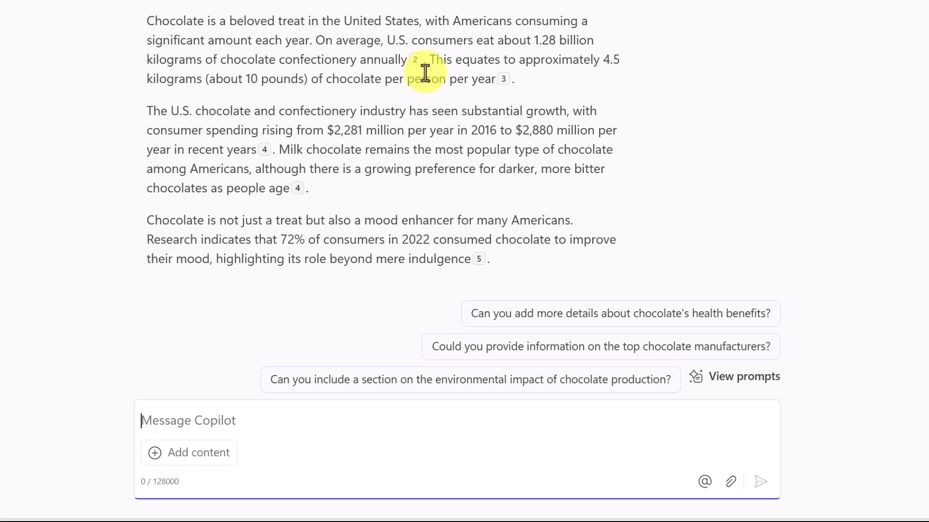
pyautogui.moveTo(415, 69)
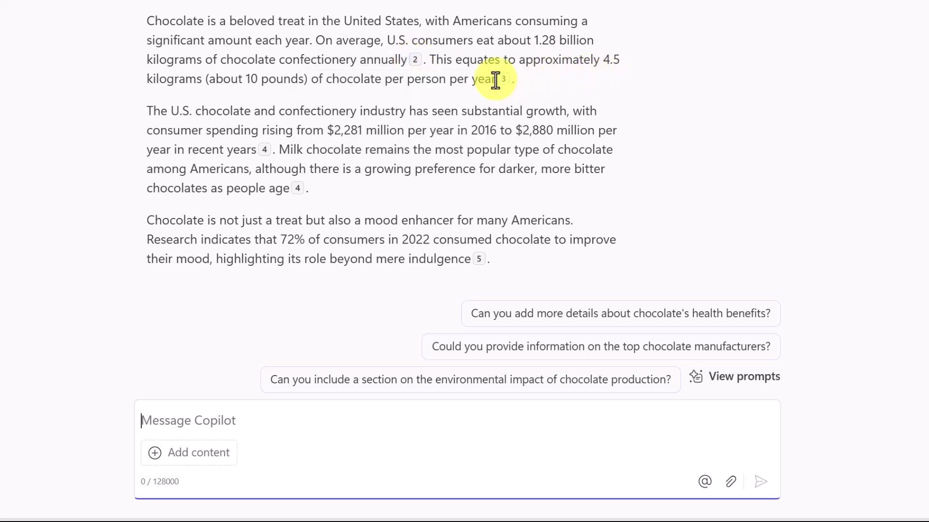
pyautogui.moveTo(503, 83)
pyautogui.moveTo(261, 153)
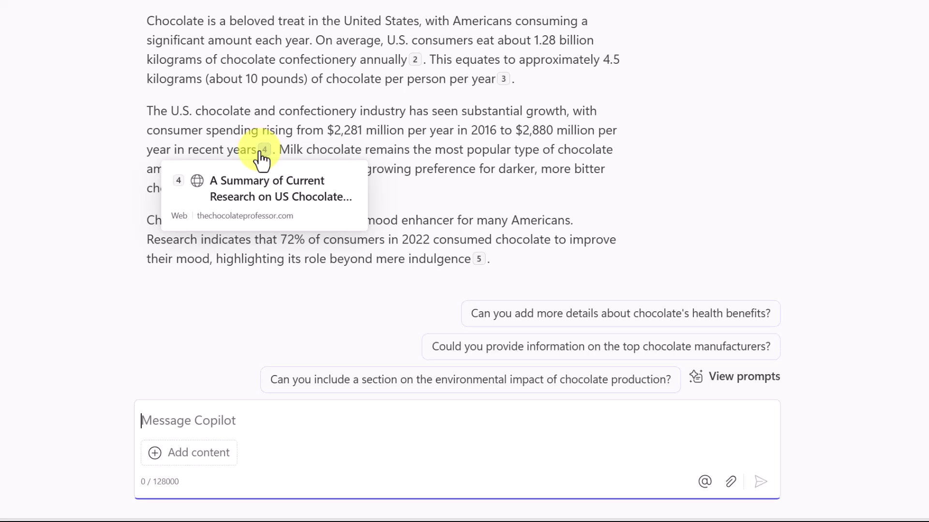
pyautogui.scroll(-4, 347, 192)
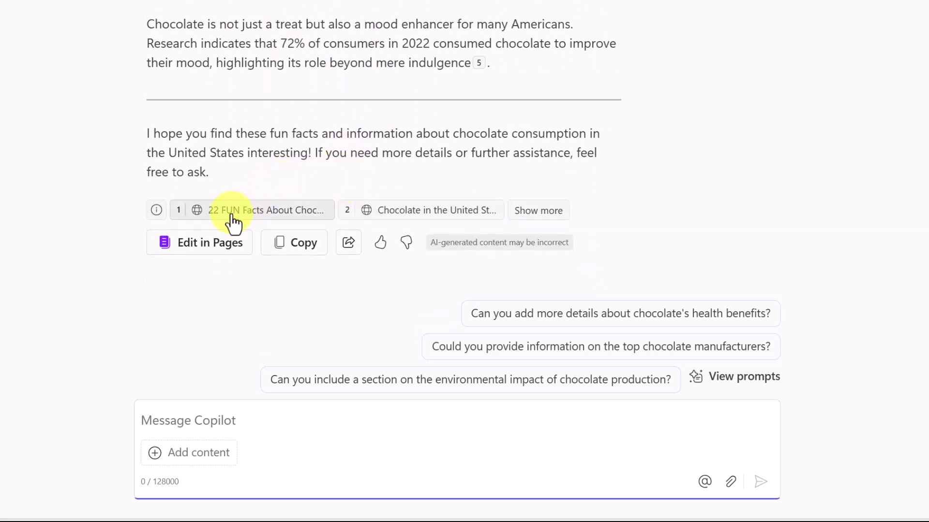
pyautogui.moveTo(235, 218)
pyautogui.click(541, 211)
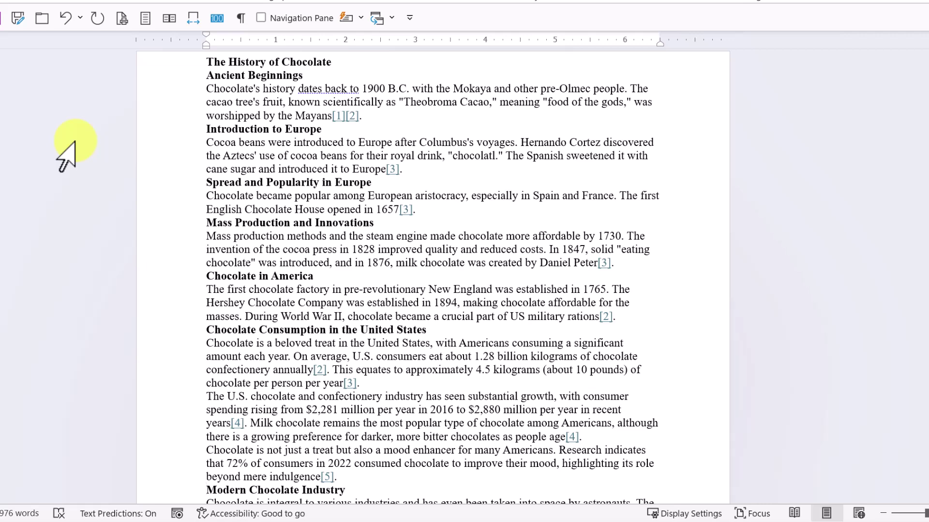
# Step: Scroll through the Word document's history, fun facts and references before returning to Copilot Chat
pyautogui.scroll(-5, 48, 159)
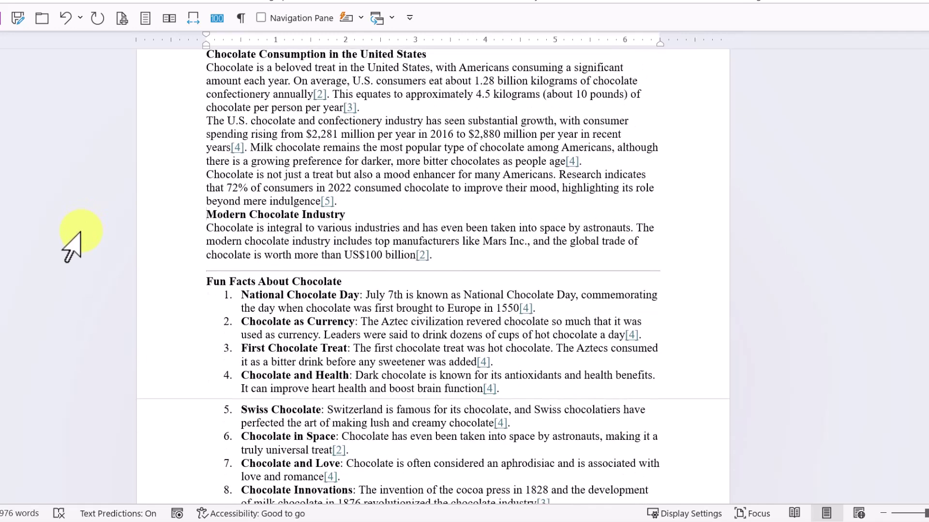
pyautogui.scroll(-6, 78, 233)
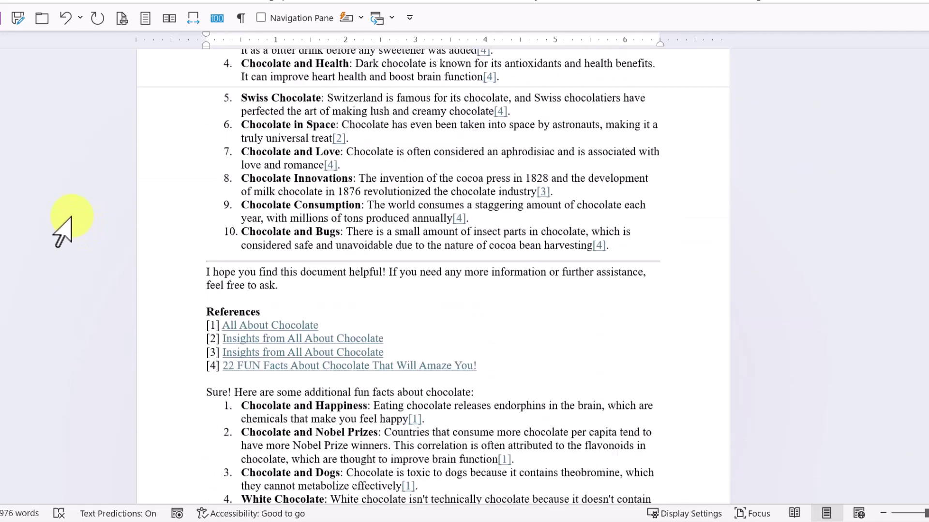
pyautogui.scroll(-4, 63, 228)
pyautogui.scroll(4, 64, 211)
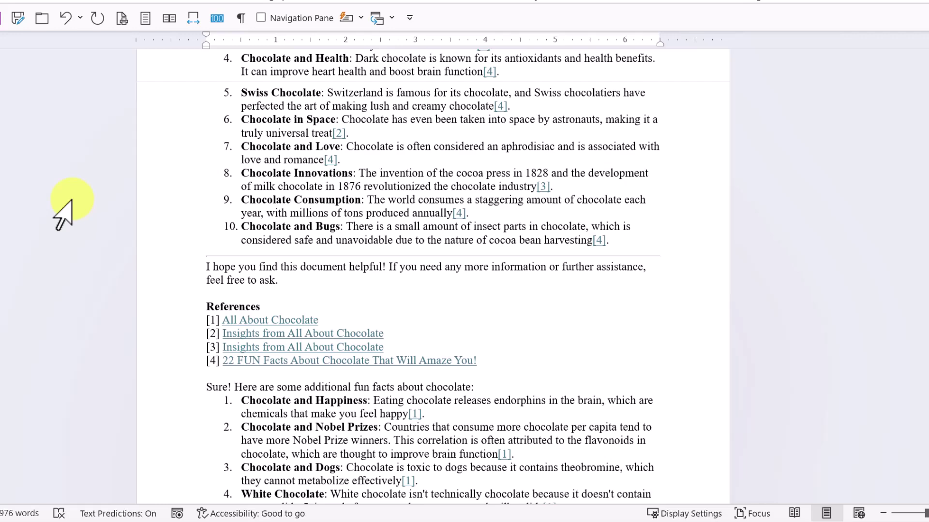
pyautogui.scroll(10, 63, 213)
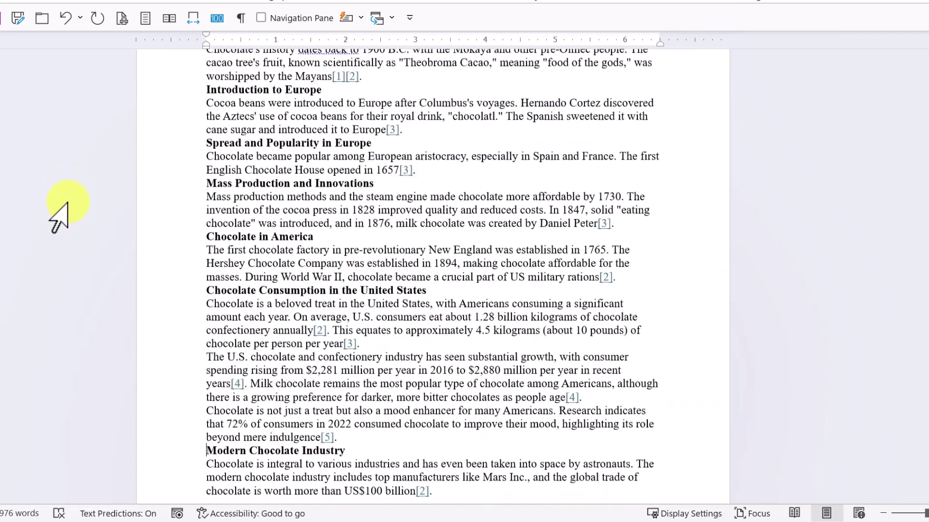
pyautogui.scroll(1, 58, 218)
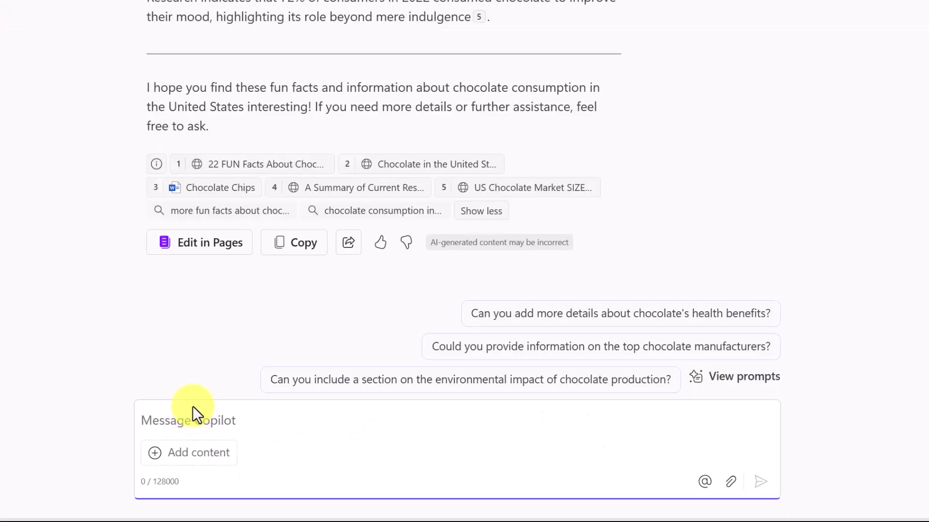
# Step: Ask Copilot to create an image of assorted chocolates on a wooden table
pyautogui.write('Please create')
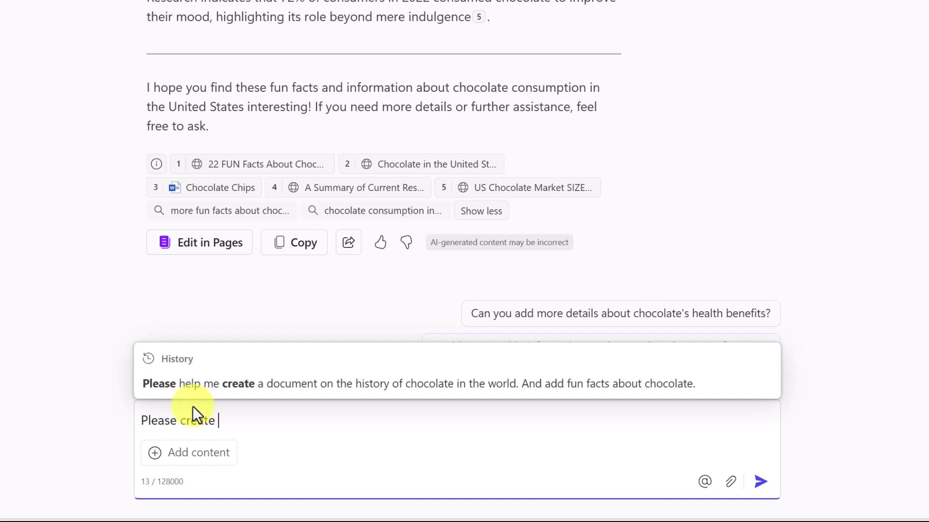
pyautogui.write('an image showing a variety of different types of chocolate displayed on a wooden table.')
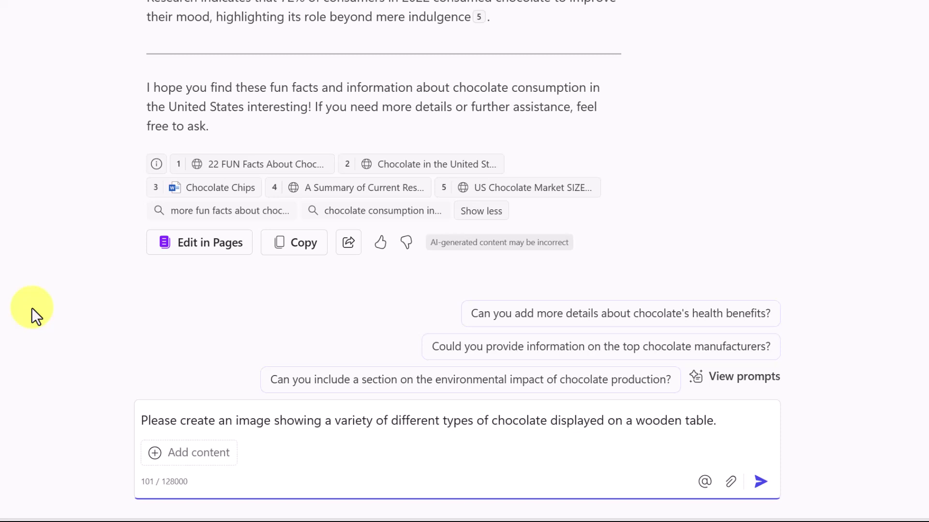
pyautogui.press('Return')
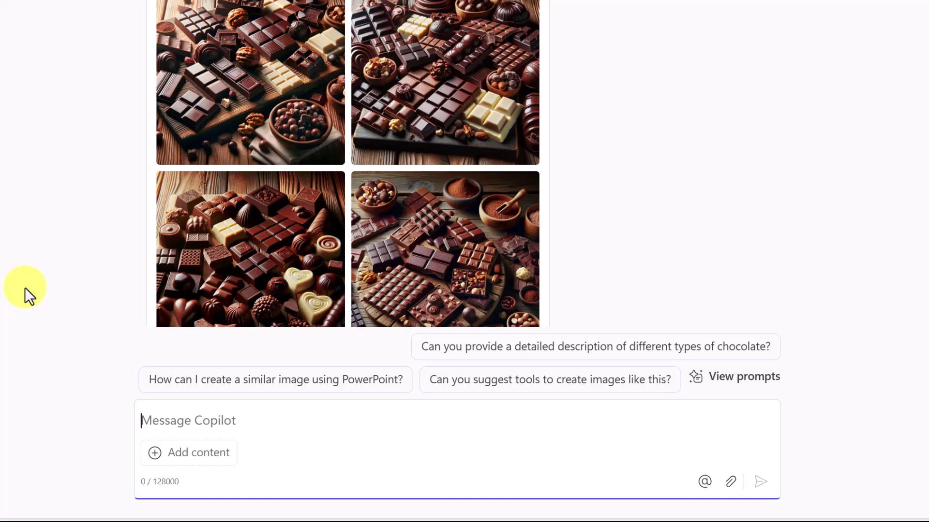
# Step: Download one of the generated chocolate images from its full-size view, then close the viewer
pyautogui.scroll(2, 25, 287)
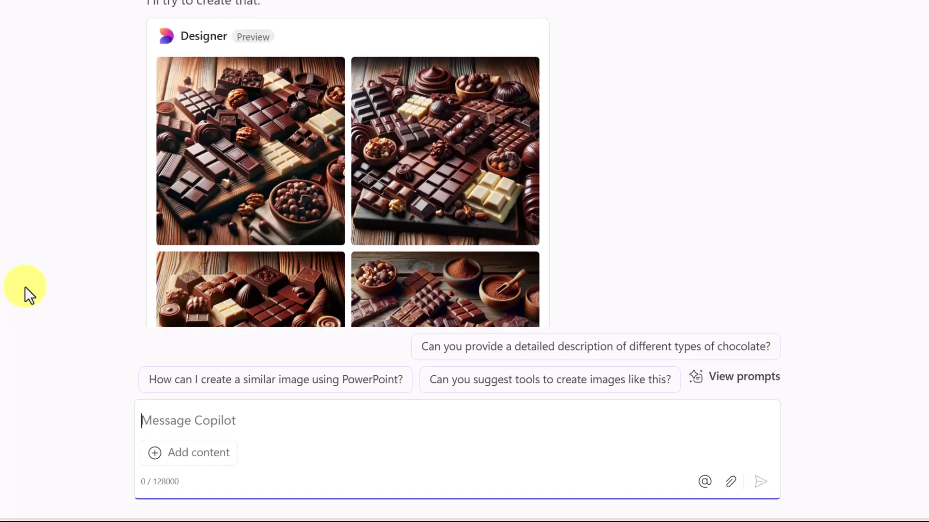
pyautogui.scroll(-4, 24, 283)
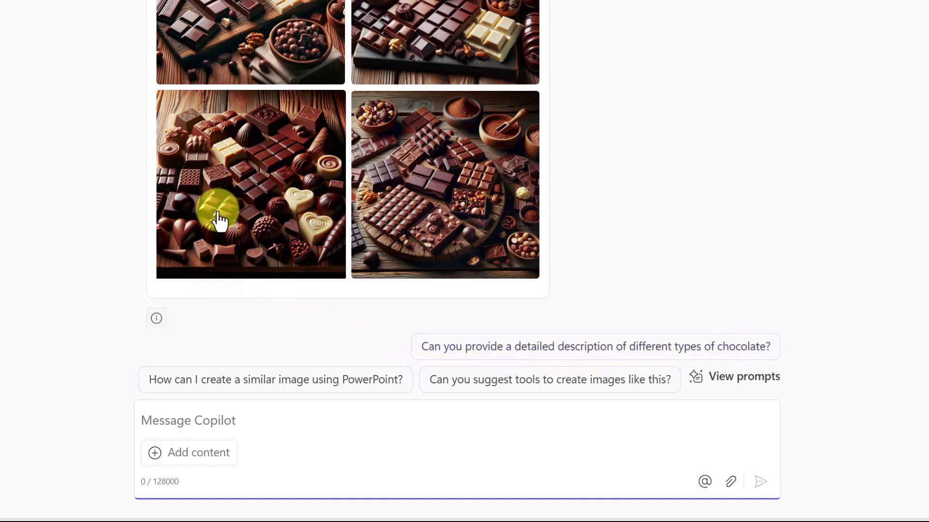
pyautogui.scroll(3, 218, 220)
pyautogui.scroll(-2, 218, 220)
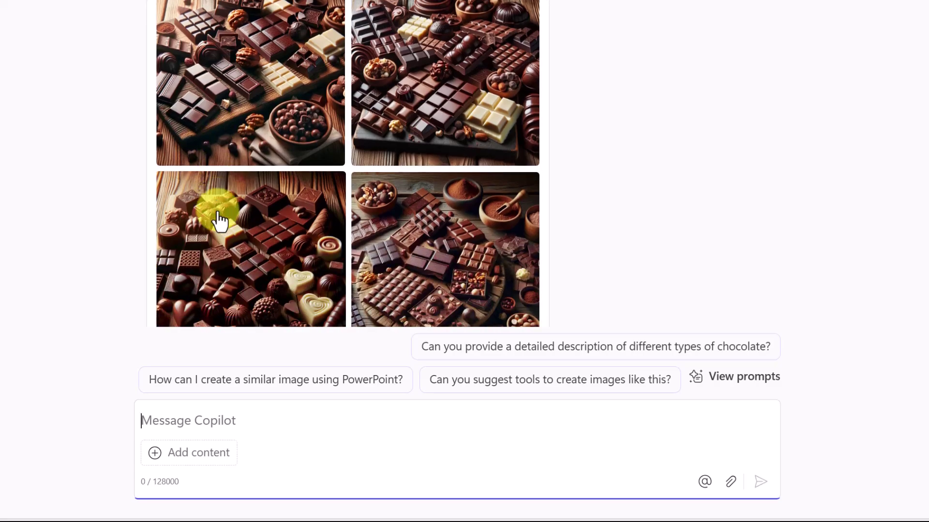
pyautogui.scroll(2, 217, 207)
pyautogui.click(234, 99)
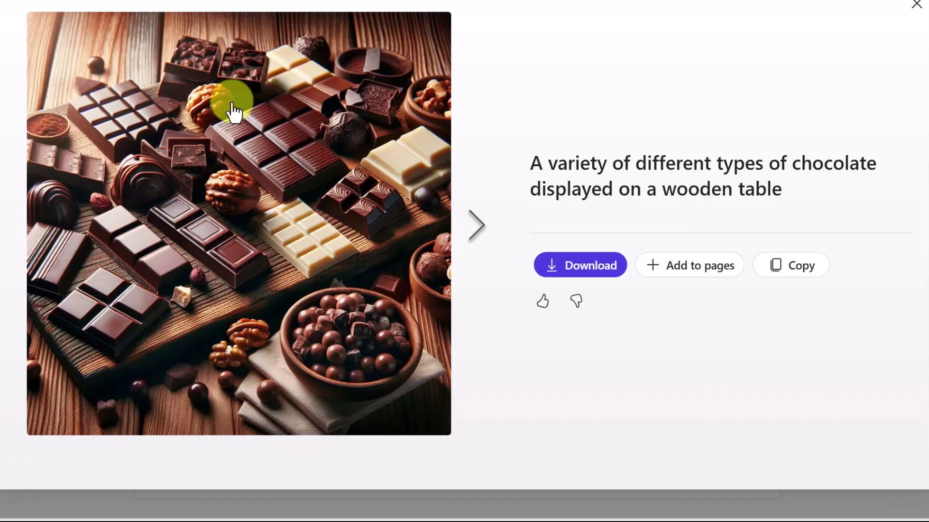
pyautogui.click(576, 273)
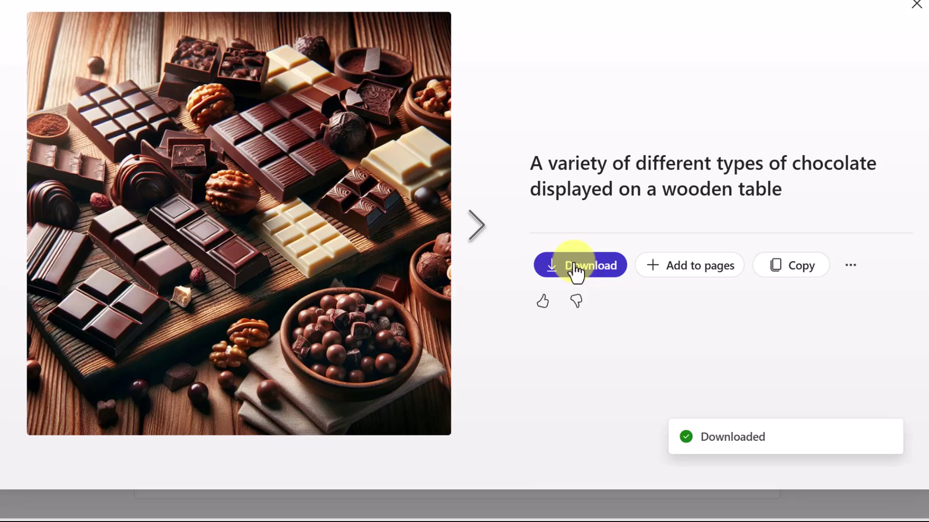
pyautogui.click(917, 5)
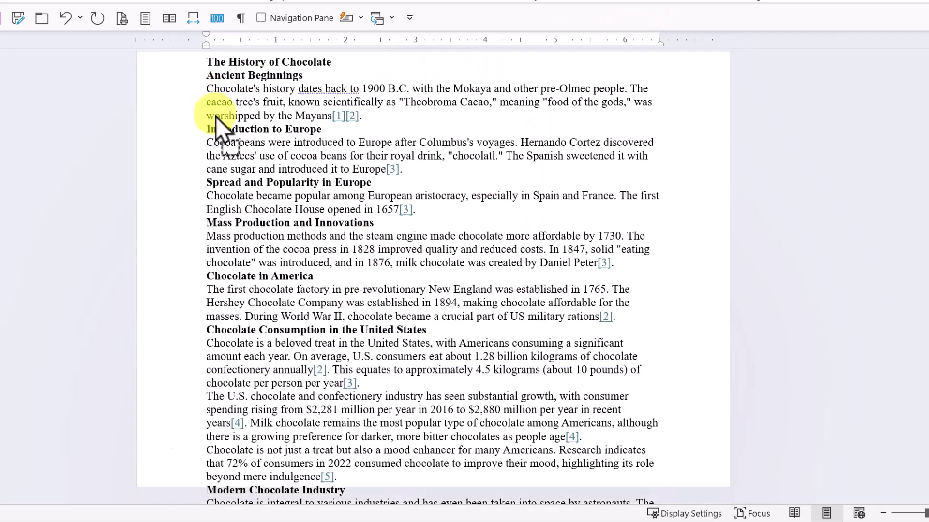
# Step: Shrink the chocolate image, apply Square wrapping, and move it right beside Modern Chocolate Industry
pyautogui.scroll(-5, 309, 329)
pyautogui.scroll(-6, 309, 315)
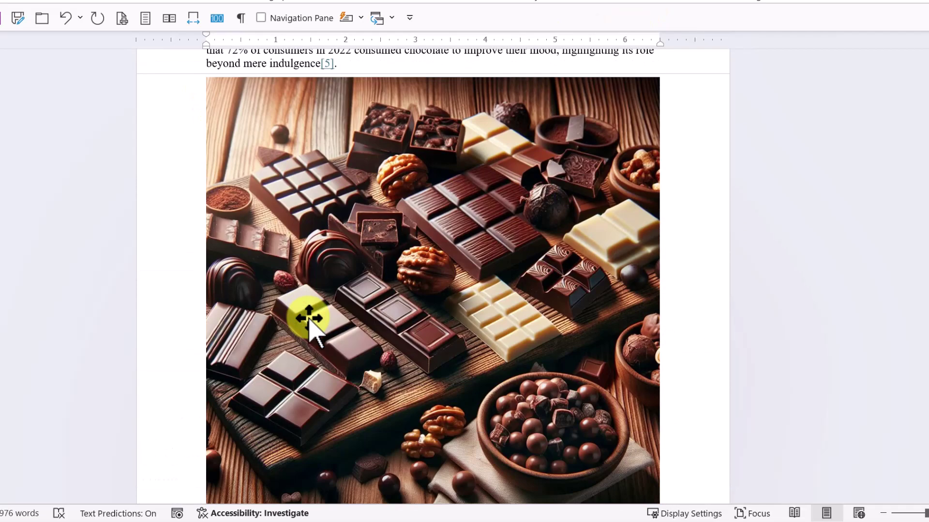
pyautogui.click(338, 270)
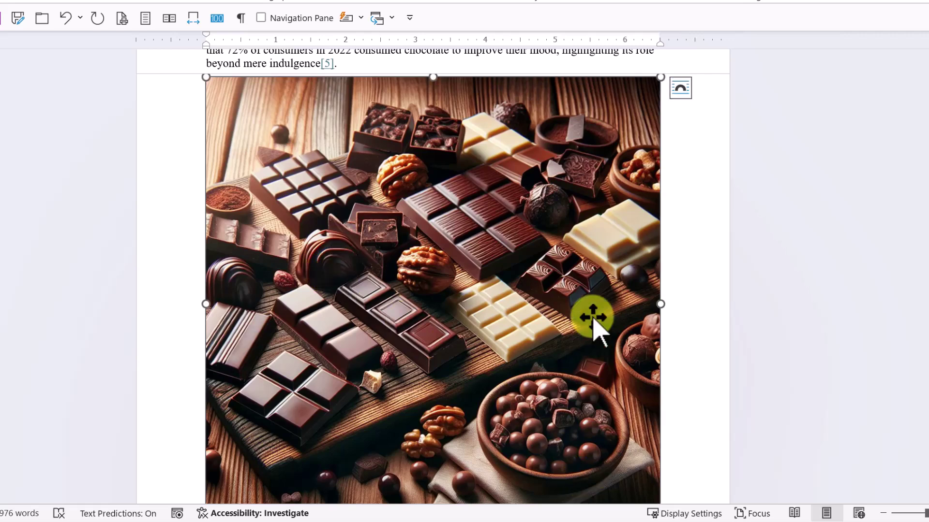
pyautogui.moveTo(660, 80); pyautogui.dragTo(508, 149)
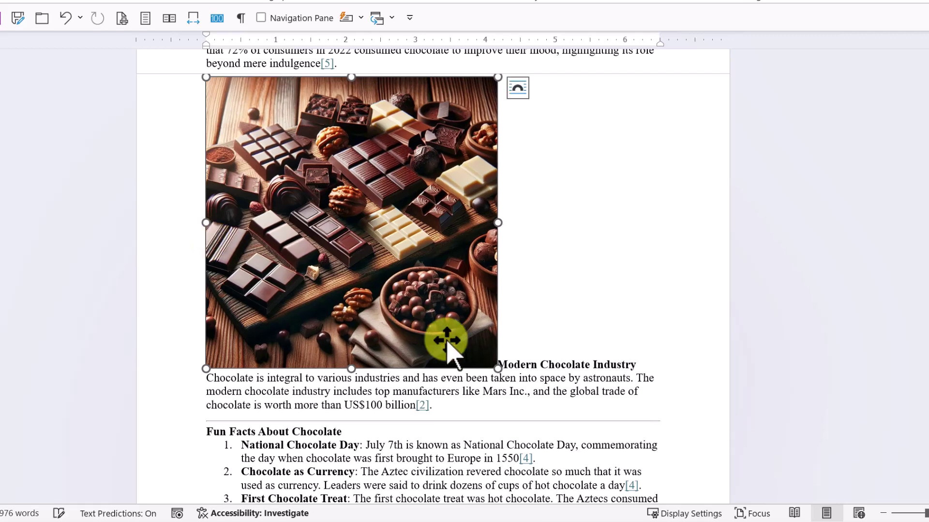
pyautogui.moveTo(498, 369); pyautogui.dragTo(359, 262)
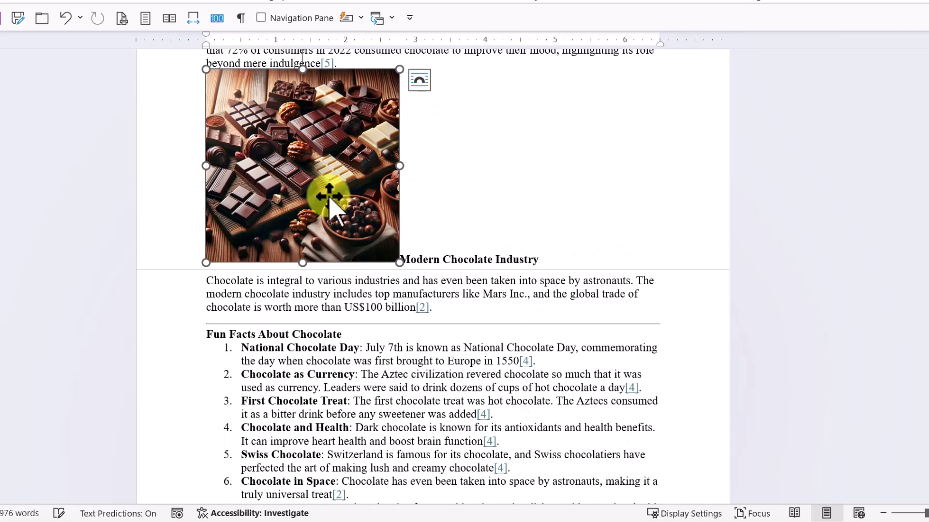
pyautogui.click(417, 82)
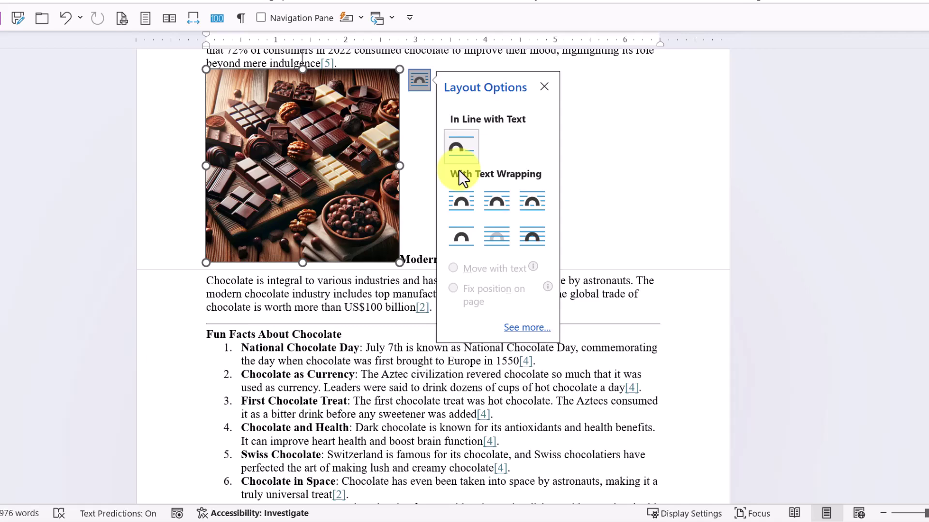
pyautogui.click(461, 200)
pyautogui.moveTo(327, 145); pyautogui.dragTo(540, 153)
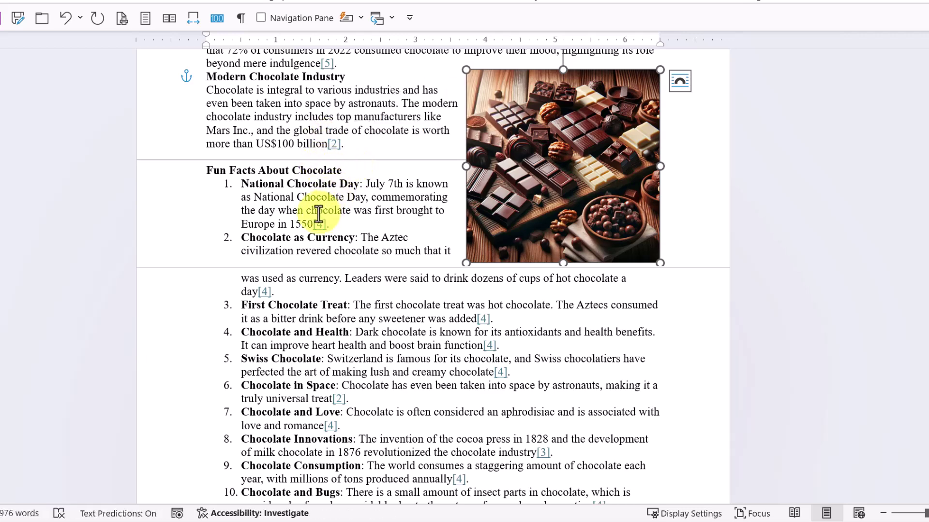
pyautogui.scroll(5, 323, 212)
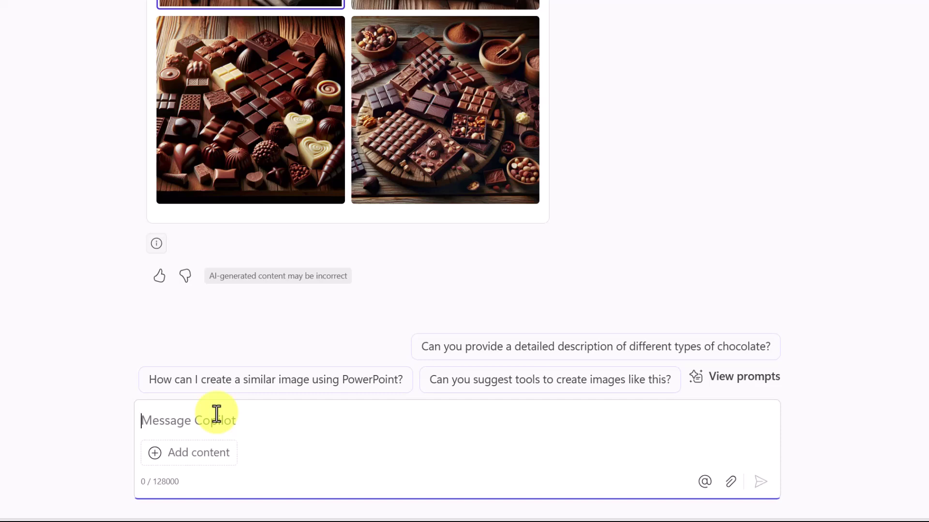
# Step: Ask Copilot for a table of the world's top chocolate manufacturers with their net chocolate sales
pyautogui.write('create a table of the top chocolate manufacturers in the world and include their net sales from chocolate products')
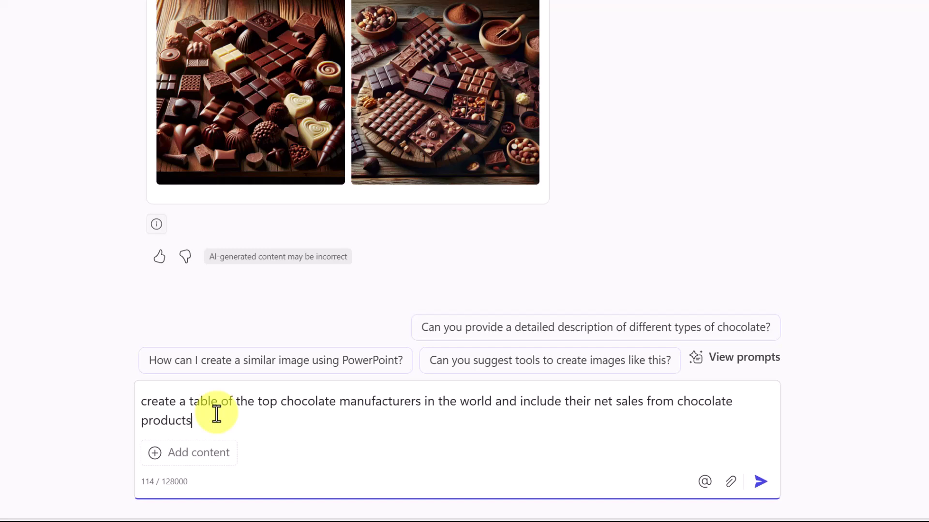
pyautogui.press('Return')
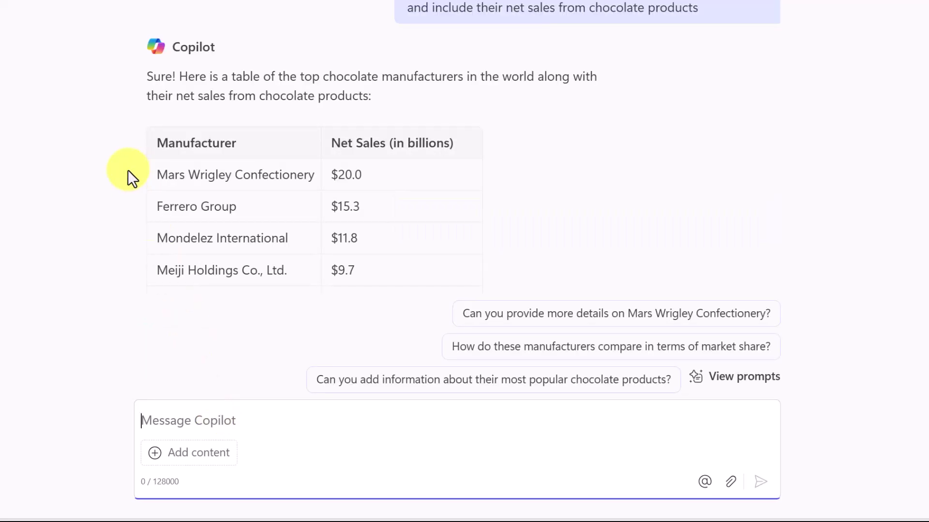
# Step: Scroll down the manufacturer sales table to its last row, Arcor at $3.0 billion
pyautogui.scroll(-5, 193, 173)
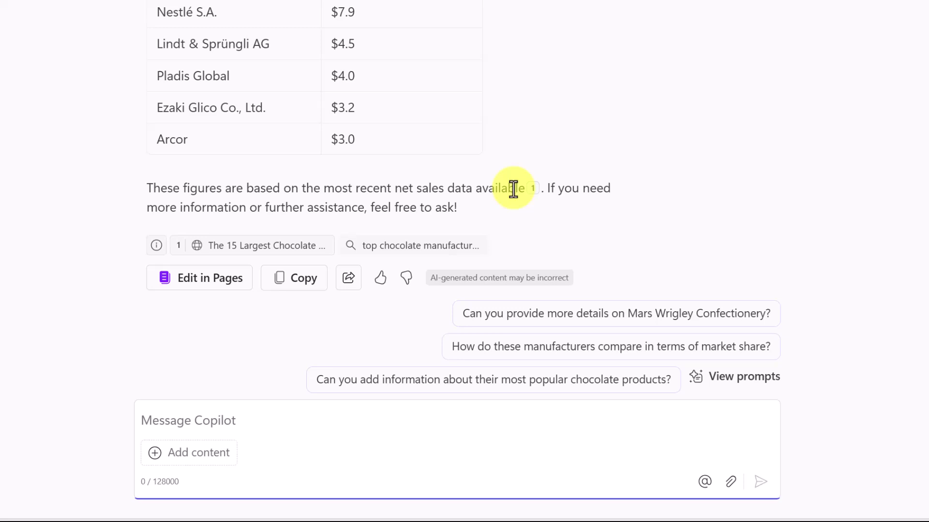
pyautogui.moveTo(266, 261)
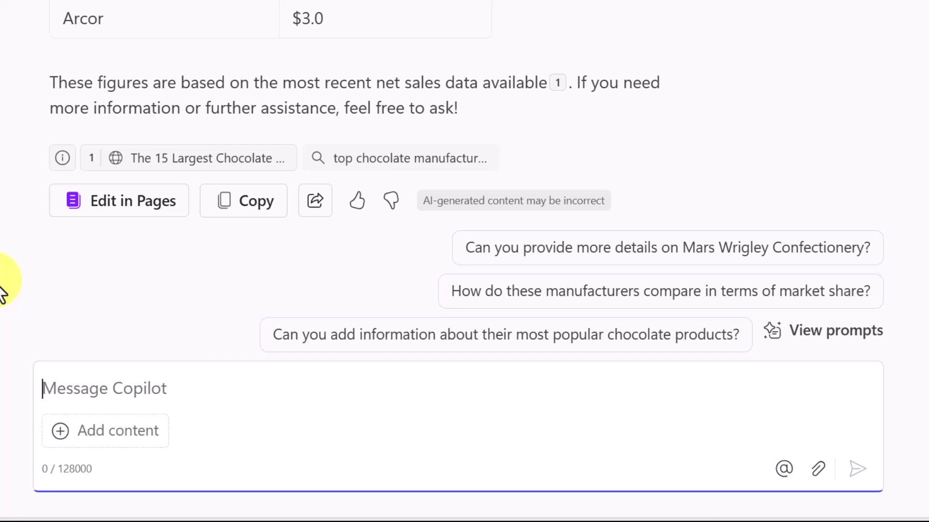
# Step: Paste the All About Chocolate.docx reference into the message and put 'Please summarize the' before it
pyautogui.write('All About Chocolate.docx')
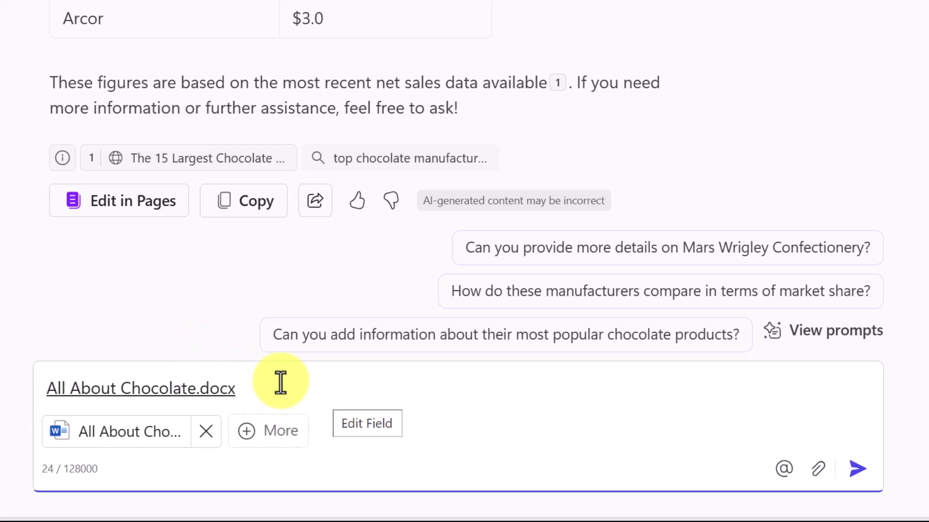
pyautogui.press('Home')
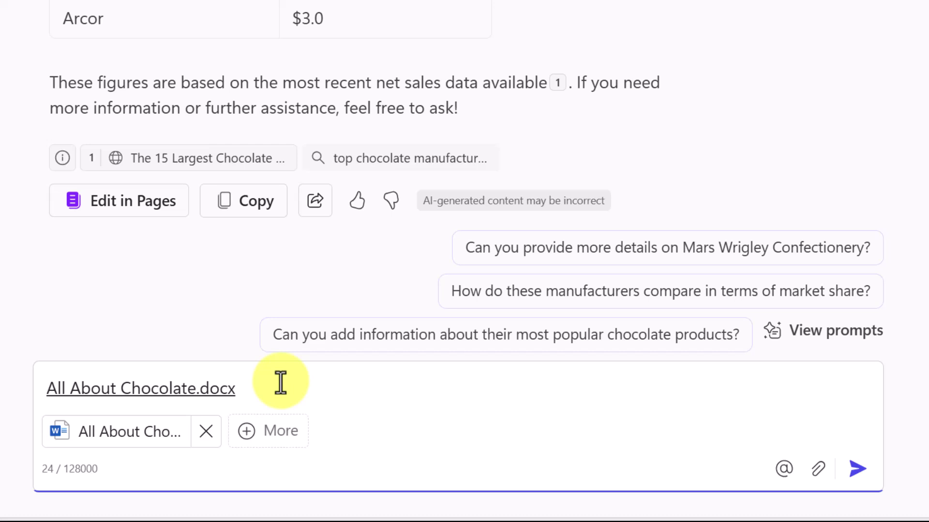
pyautogui.write('Please summarize the')
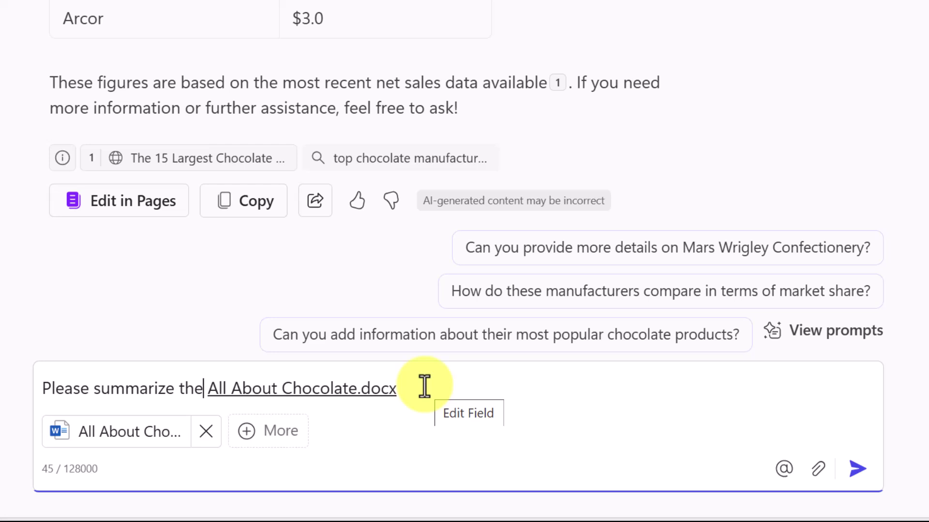
# Step: Send the summary request and review Copilot's overview of All About Chocolate.docx, including the top 10 manufacturers
pyautogui.click(857, 468)
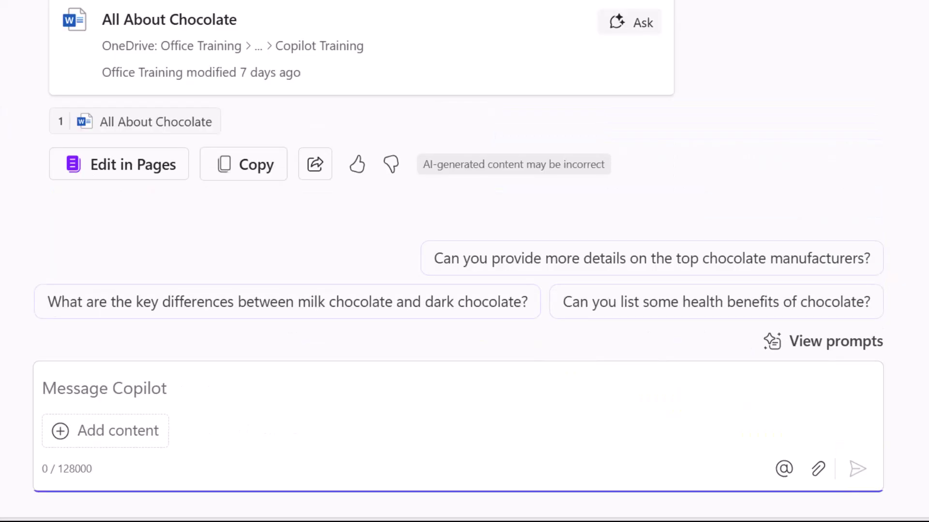
pyautogui.scroll(10, 357, 116)
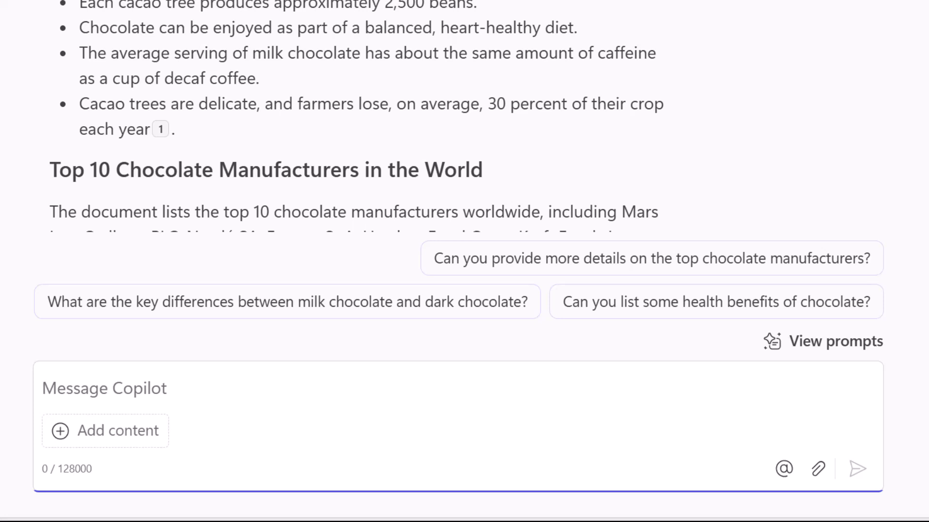
pyautogui.scroll(-8, 357, 116)
pyautogui.scroll(-2, 357, 116)
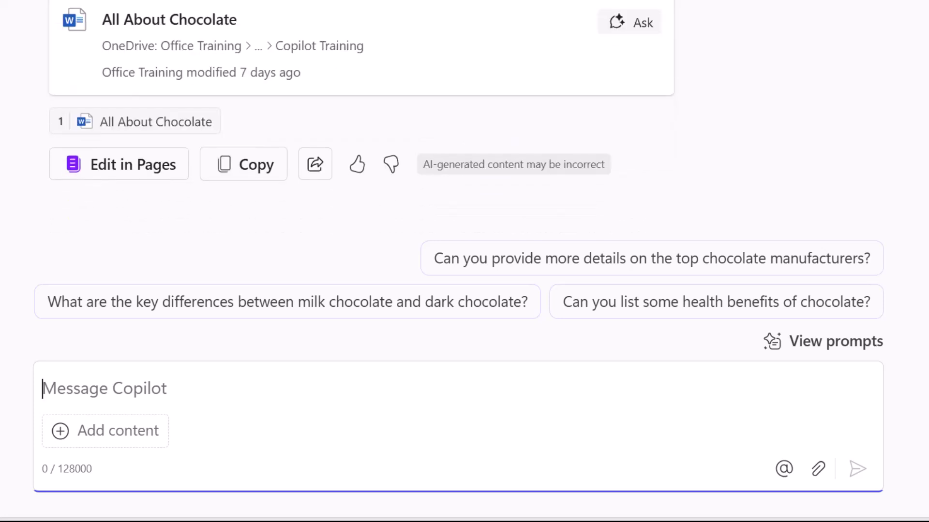